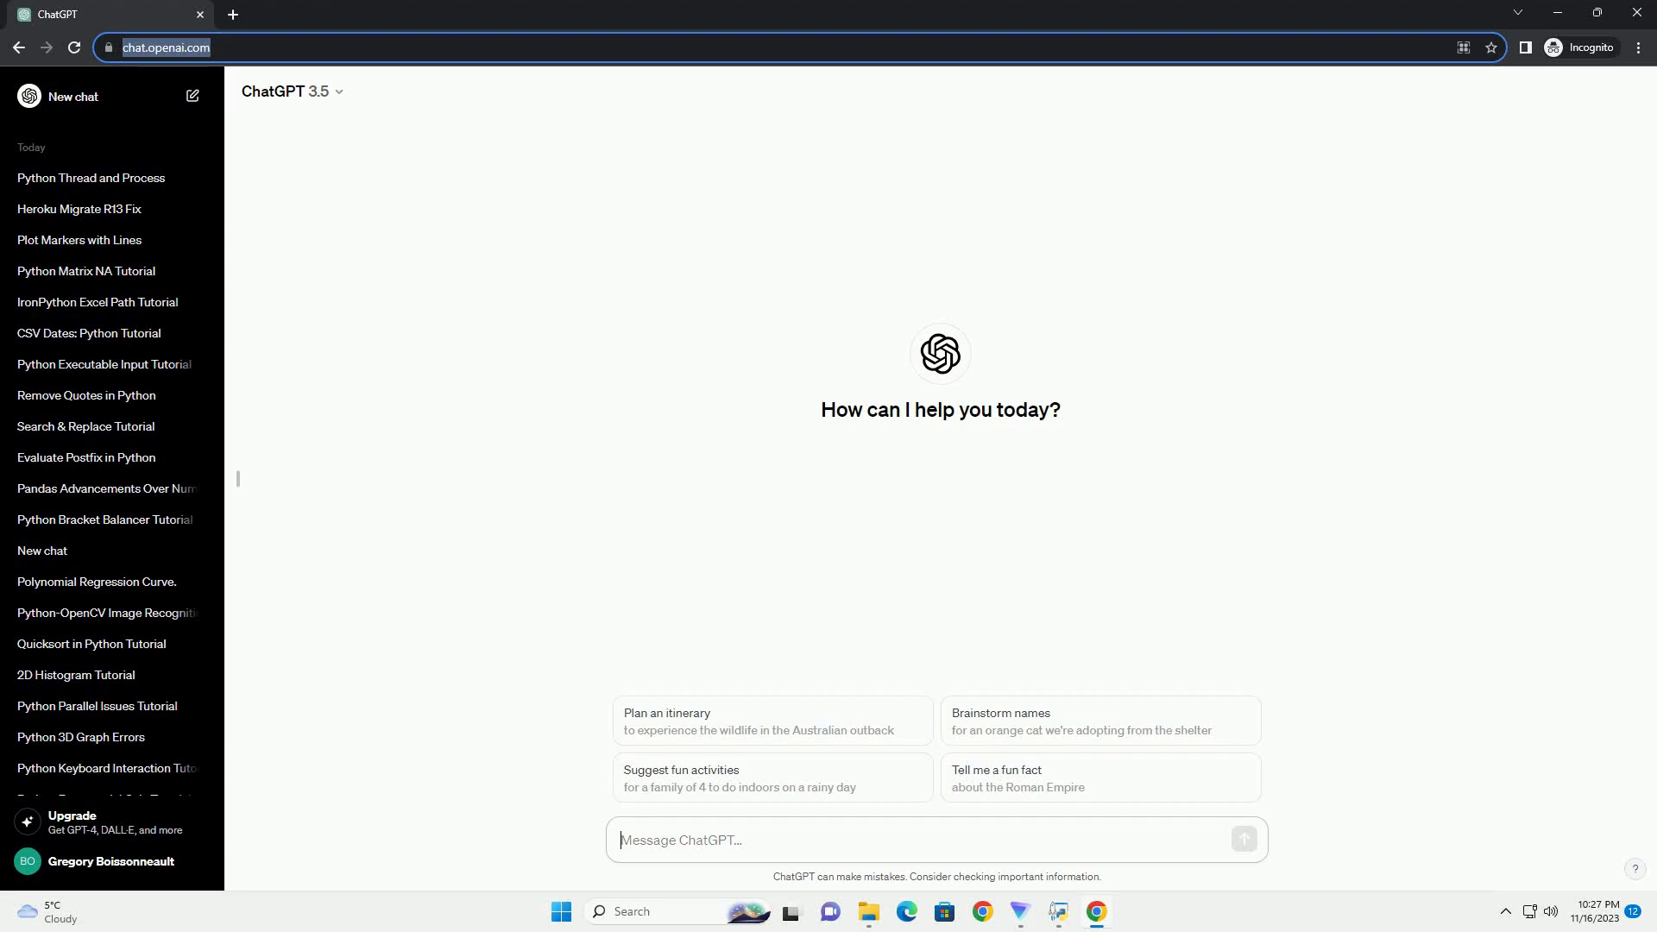
pyautogui.write('write an informative tutorial about Cannot download image with relative URL Python Scrapy with code example')
# - Send ChatGPT the request for a Scrapy tutorial with code on downloading images from relative URLs
pyautogui.press('Return')
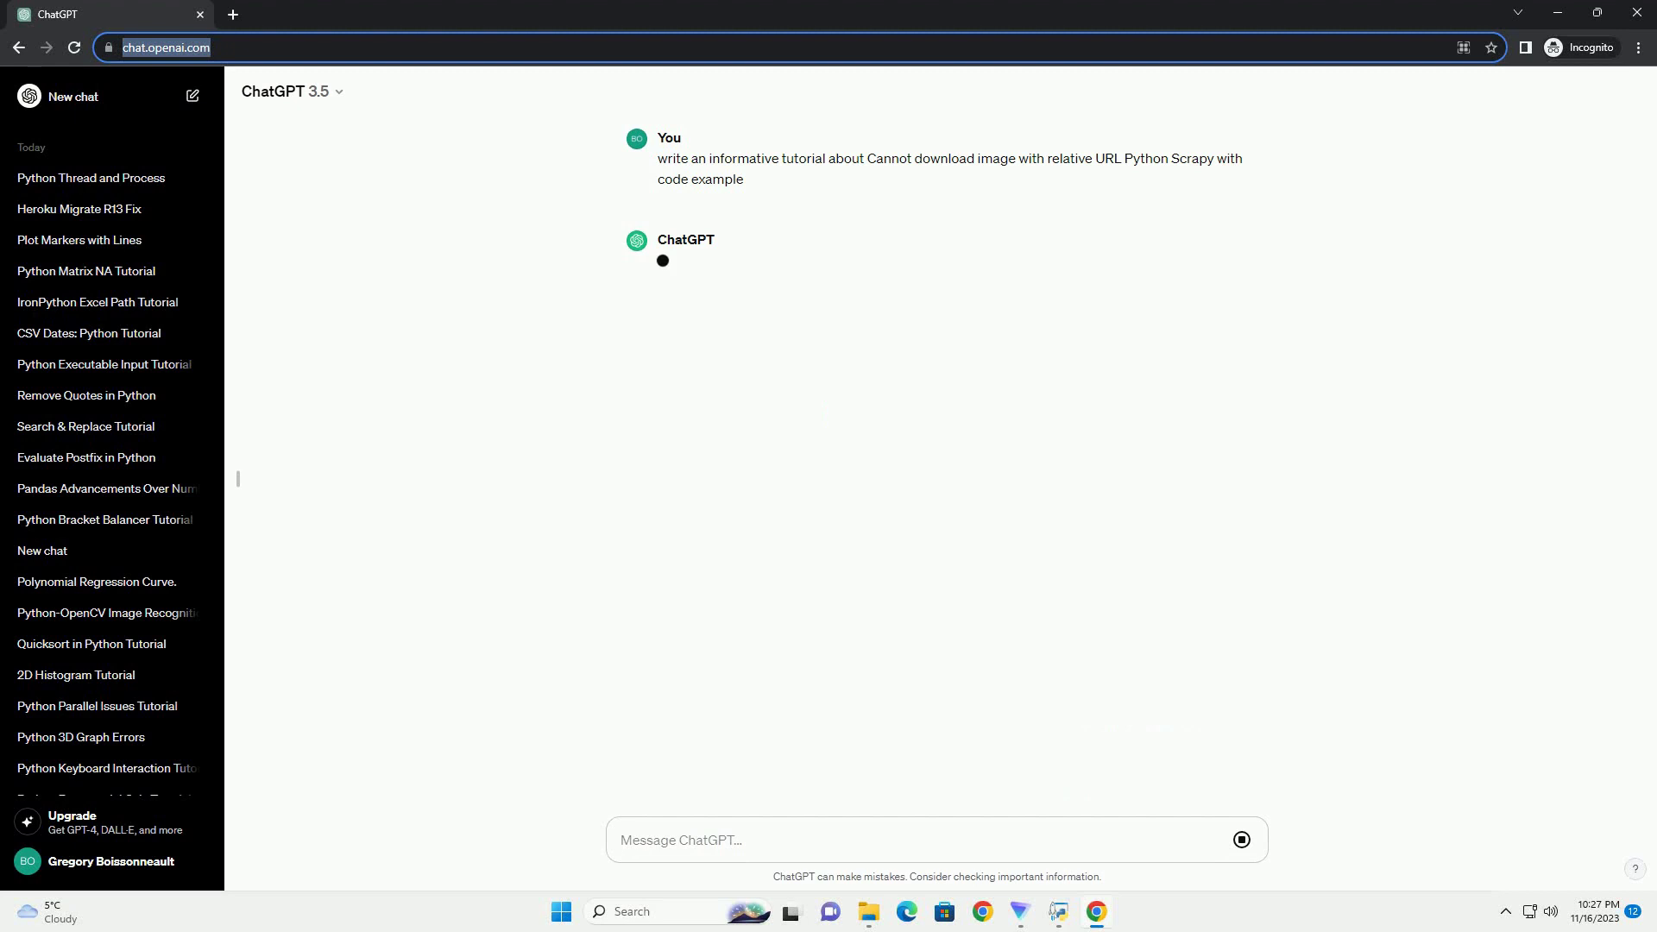